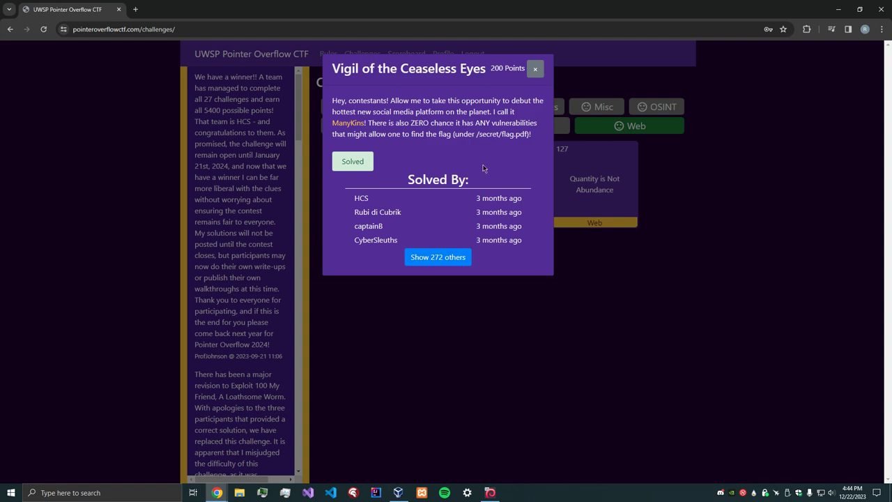
# Review the Vigil of the Ceaseless Eyes challenge description and open its linked ManyKins site
pyautogui.moveTo(361, 69); pyautogui.dragTo(477, 72)
pyautogui.click(509, 153)
pyautogui.moveTo(477, 137); pyautogui.dragTo(528, 138)
pyautogui.click(526, 138)
pyautogui.click(344, 125)
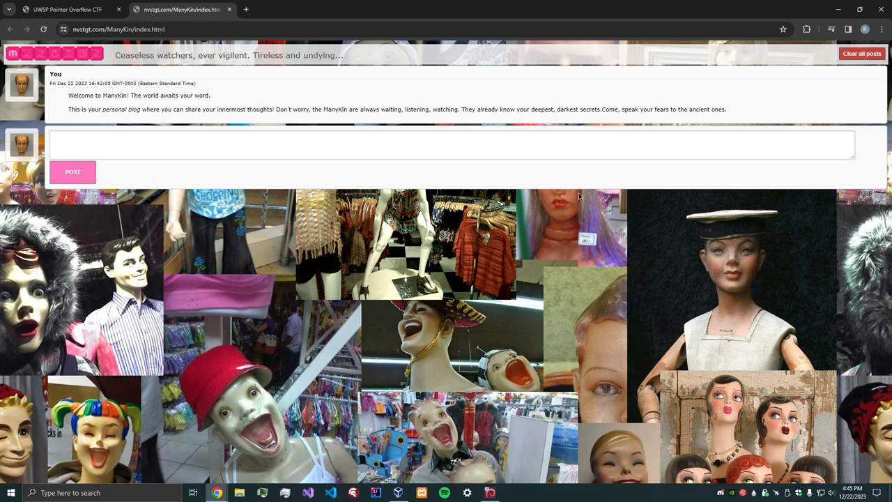
# Clear all existing ManyKin posts and publish a test post reading "ernfoijdev"
pyautogui.click(855, 57)
pyautogui.click(219, 149)
pyautogui.write('ernfoijdev')
pyautogui.click(87, 175)
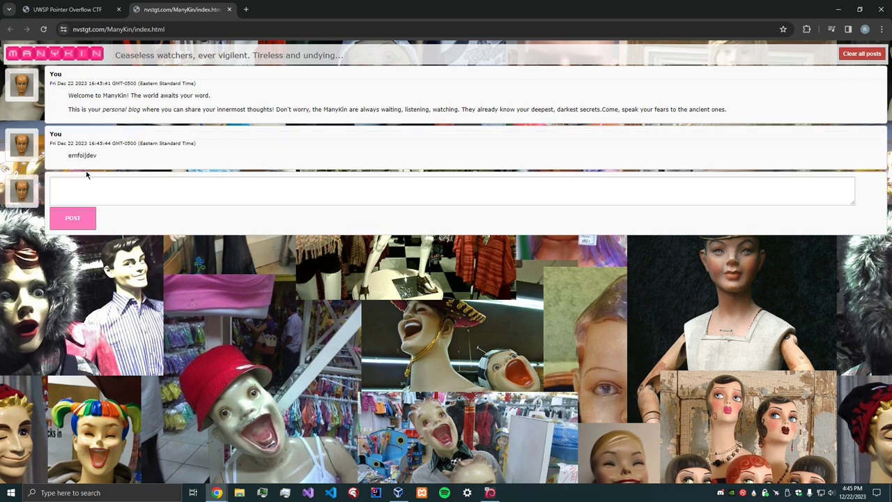
pyautogui.click(180, 184)
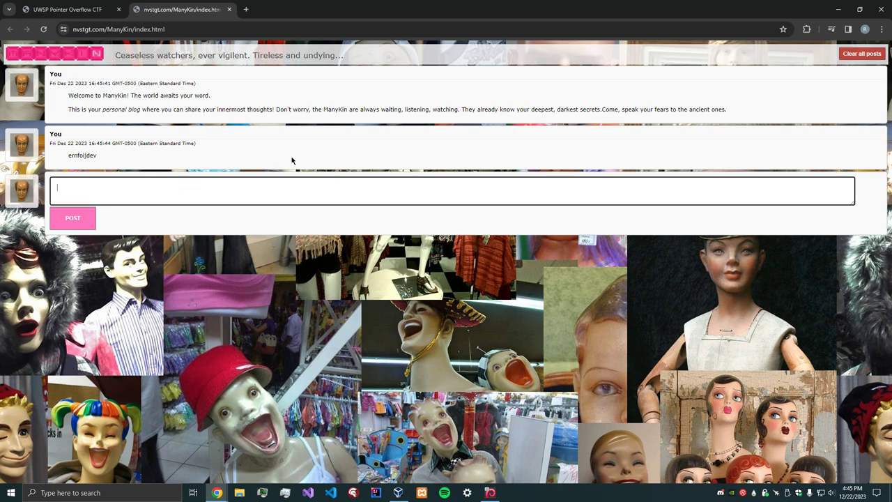
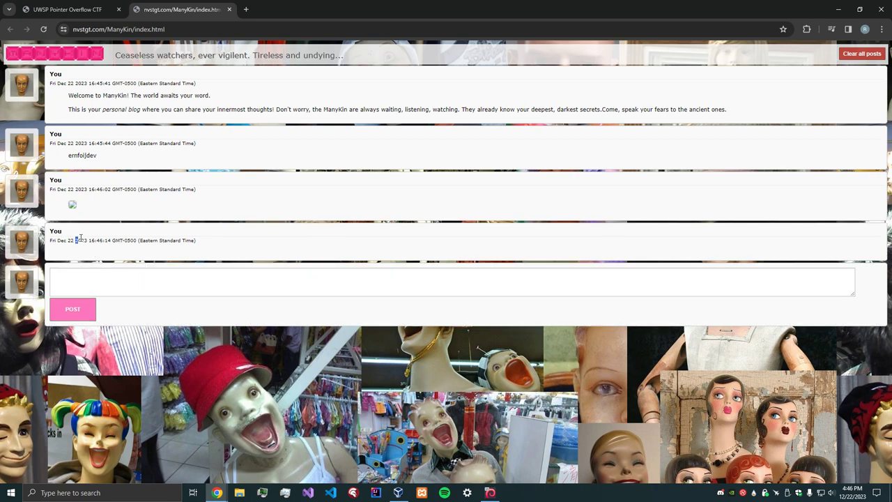
# Inspect the latest ManyKin post, reload the page, and return to the challenge description for the flag path
pyautogui.moveTo(80, 239); pyautogui.dragTo(183, 263)
pyautogui.click(183, 264)
pyautogui.click(42, 30)
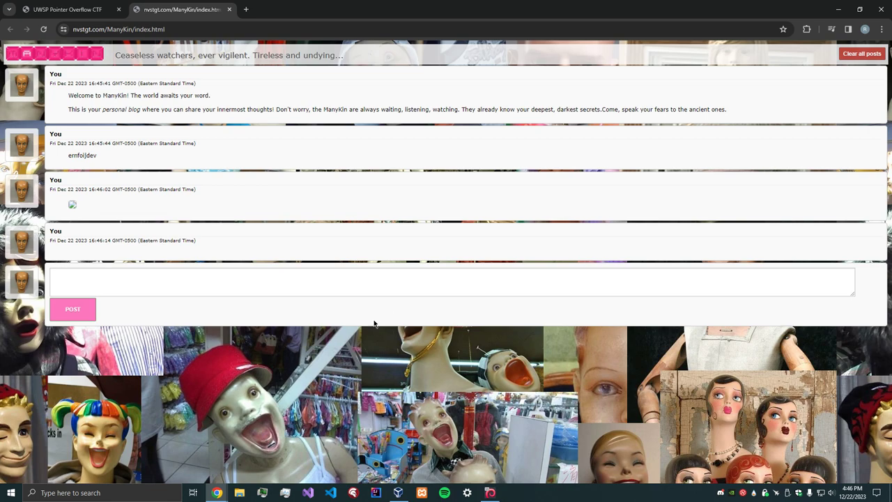
pyautogui.hotkey('ctrl', 'Tab')
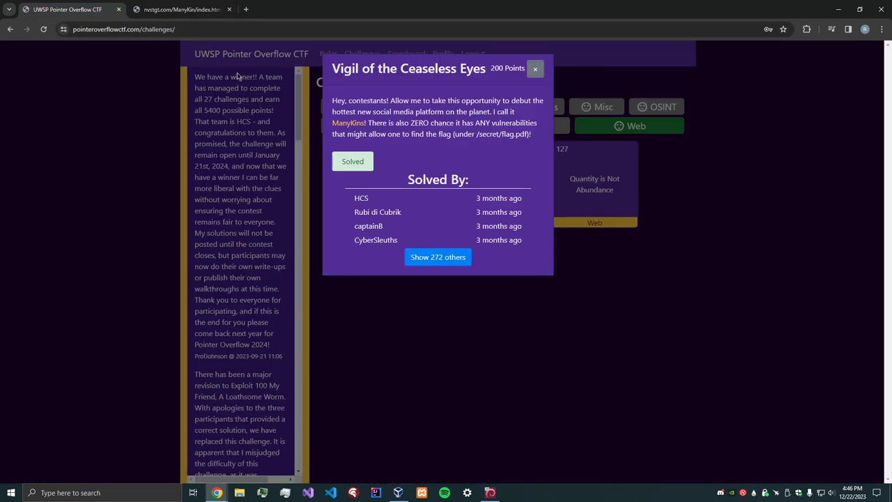
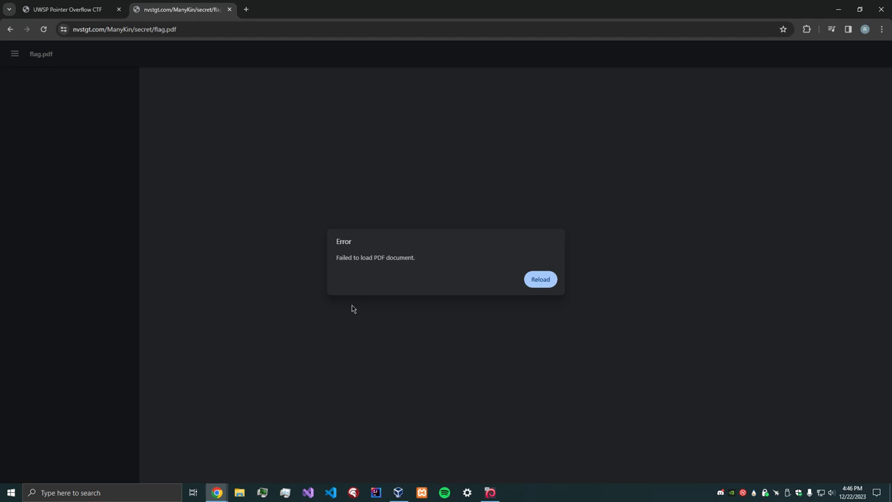
# Retry loading ManyKin/secret/flag.pdf and copy the document's full URL
pyautogui.click(536, 280)
pyautogui.click(537, 279)
pyautogui.click(226, 32)
pyautogui.rightClick(226, 32)
pyautogui.click(300, 125)
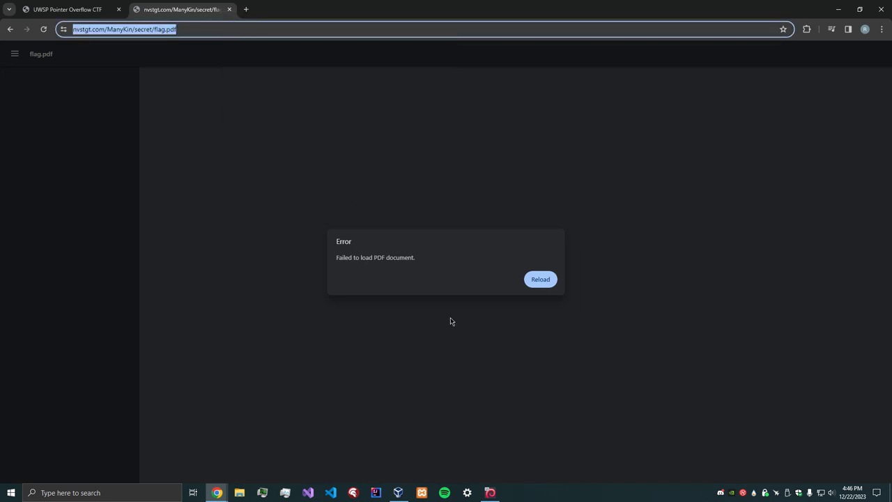
# Switch to the Kali Linux virtual machine and open a terminal, closing the Firefox window
pyautogui.click(490, 492)
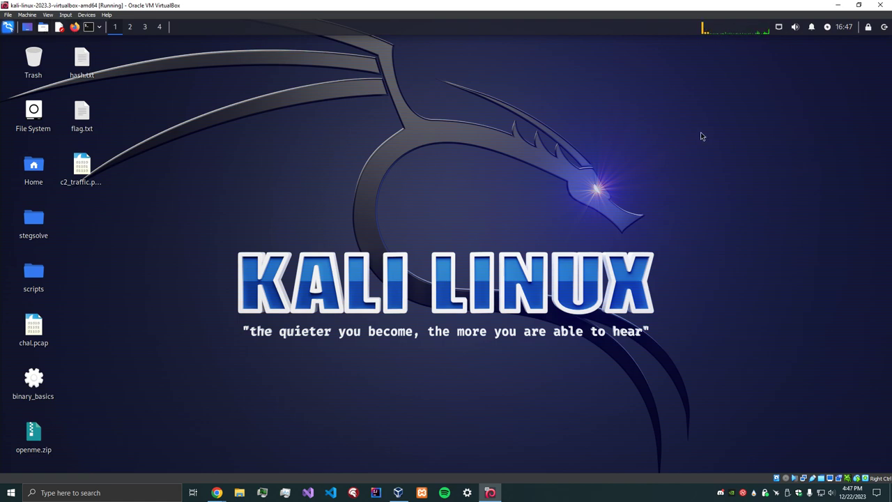
pyautogui.click(74, 27)
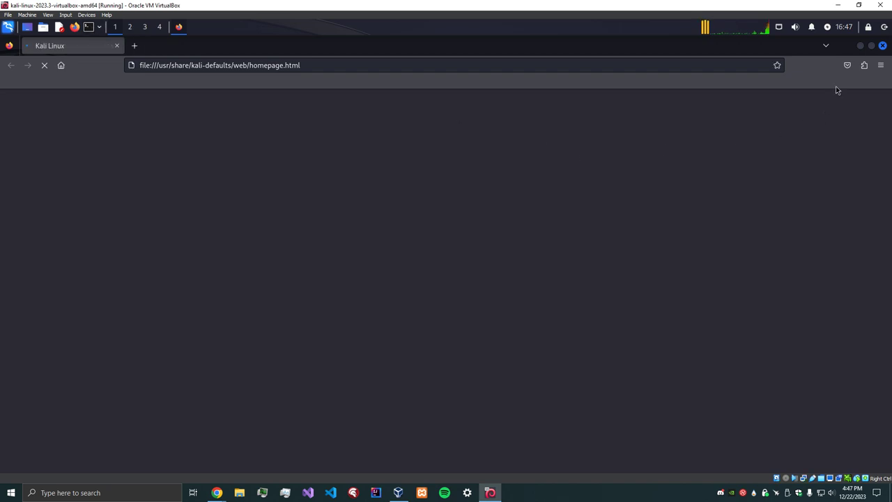
pyautogui.hotkey('ctrl', 'alt', 't')
pyautogui.click(883, 46)
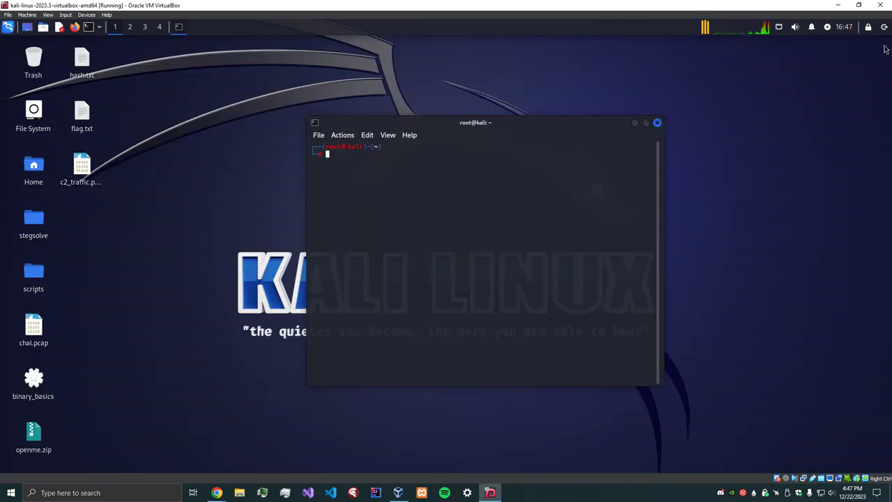
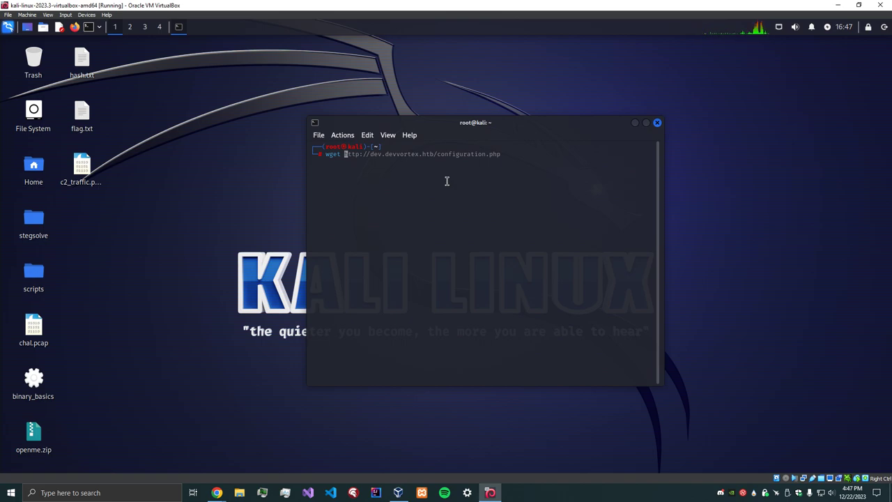
pyautogui.write('wget')
pyautogui.write('https://nvstgt.com/ManyKin/secret/flag.pdf')
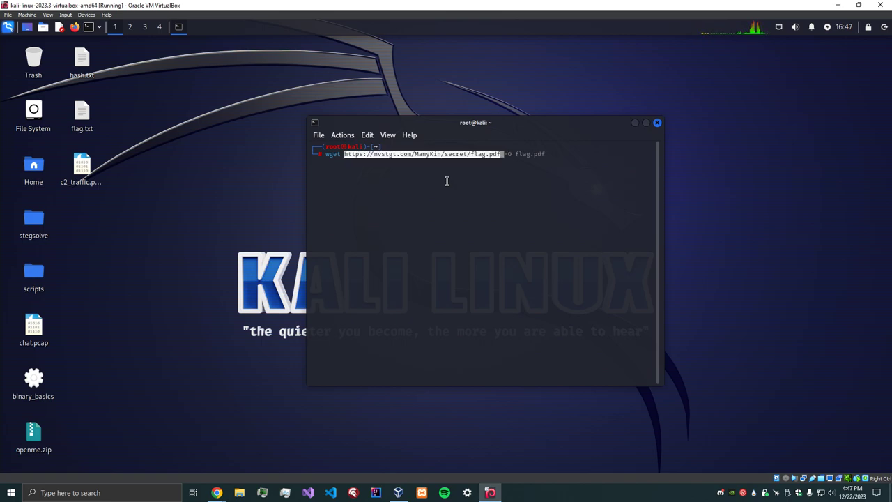
pyautogui.press('Right')
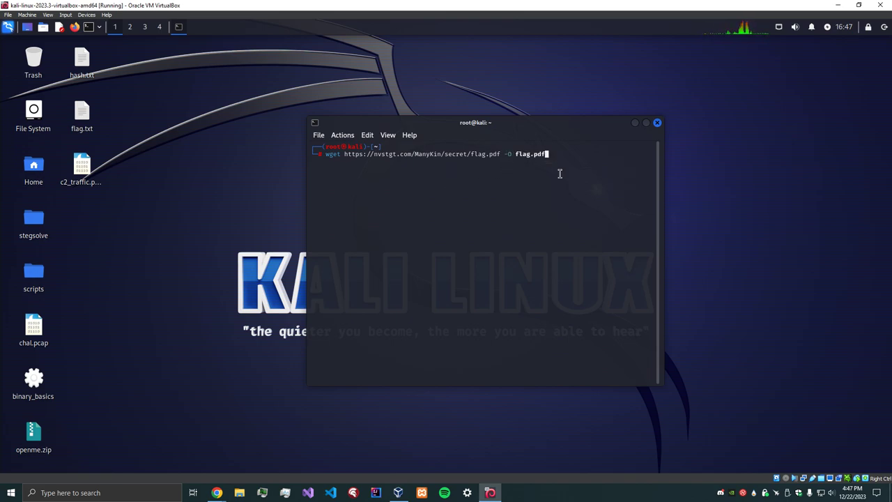
pyautogui.press('Return')
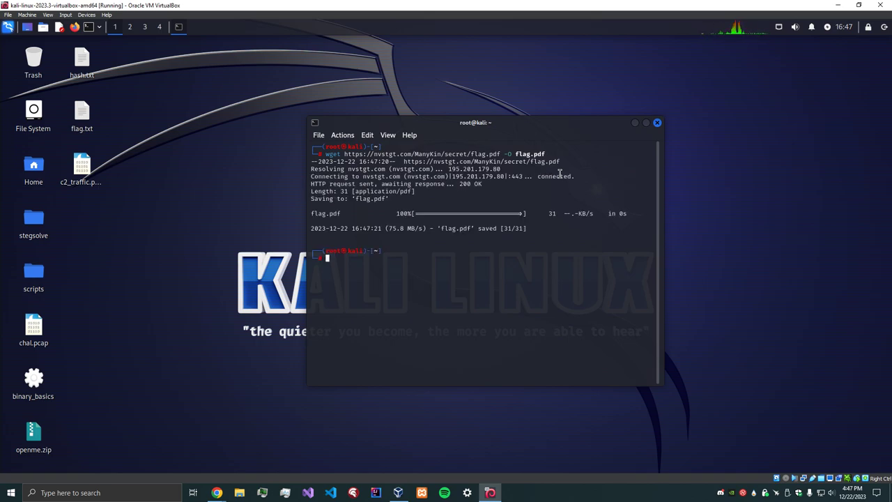
# List the home directory's files and print the contents of flag.pdf with cat to read the flag
pyautogui.write('ls')
pyautogui.press('Return')
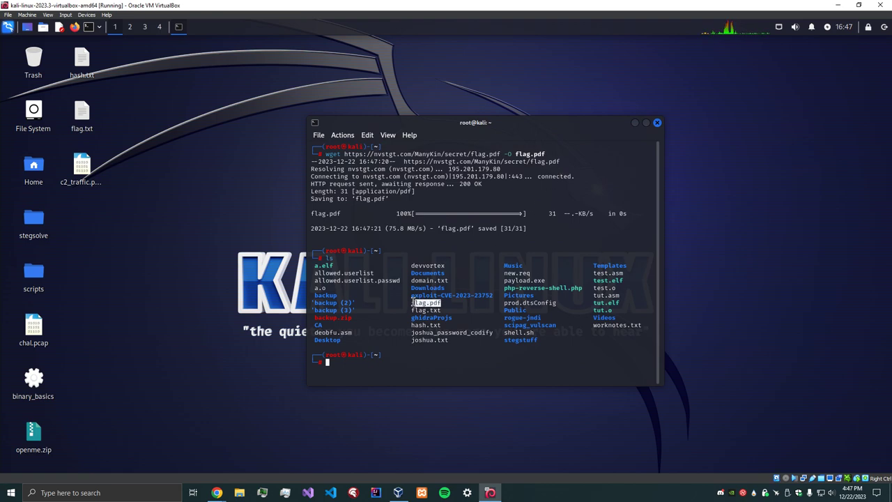
pyautogui.click(443, 305)
pyautogui.write('cat ')
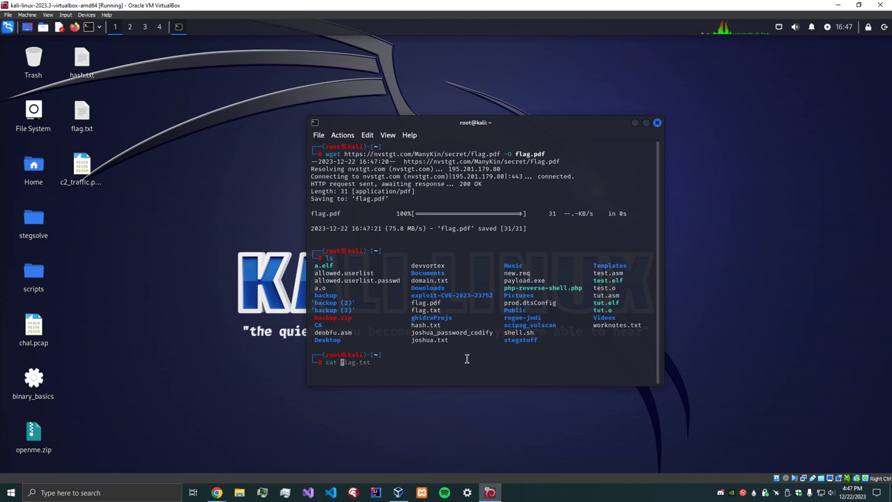
pyautogui.write('flag.pdf')
pyautogui.press('Return')
pyautogui.moveTo(426, 356); pyautogui.dragTo(313, 354)
pyautogui.click(386, 355)
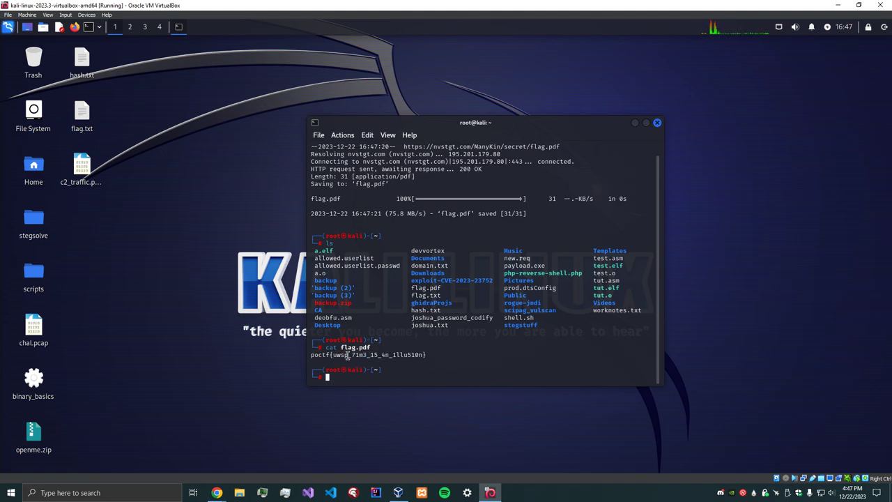
# Switch back to Chrome, close the challenge's details on the CTF page, and close the ManyKin page
pyautogui.moveTo(216, 492)
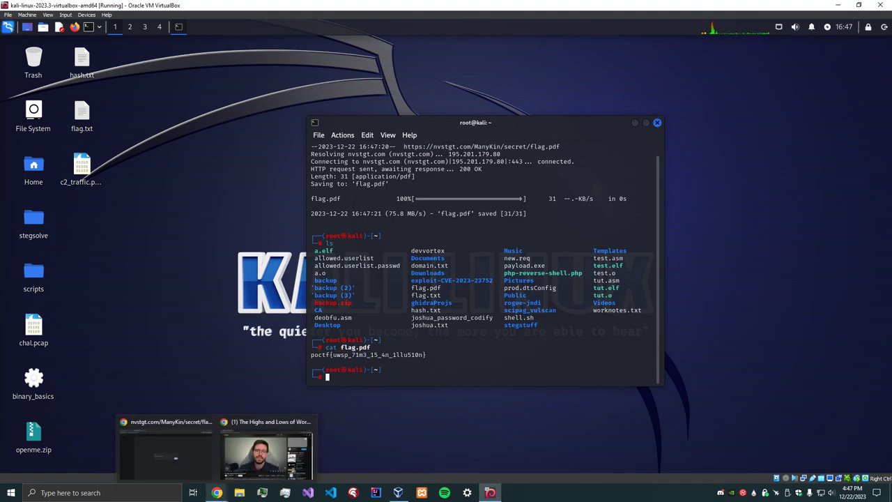
pyautogui.click(196, 459)
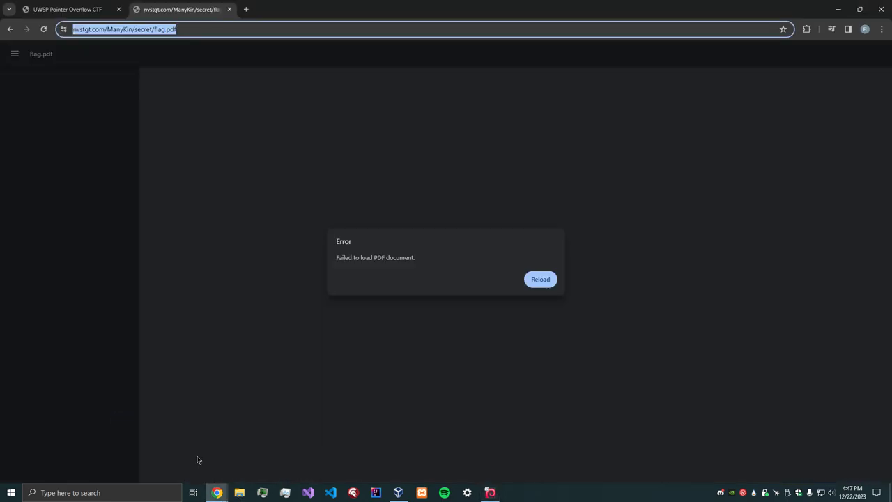
pyautogui.click(90, 10)
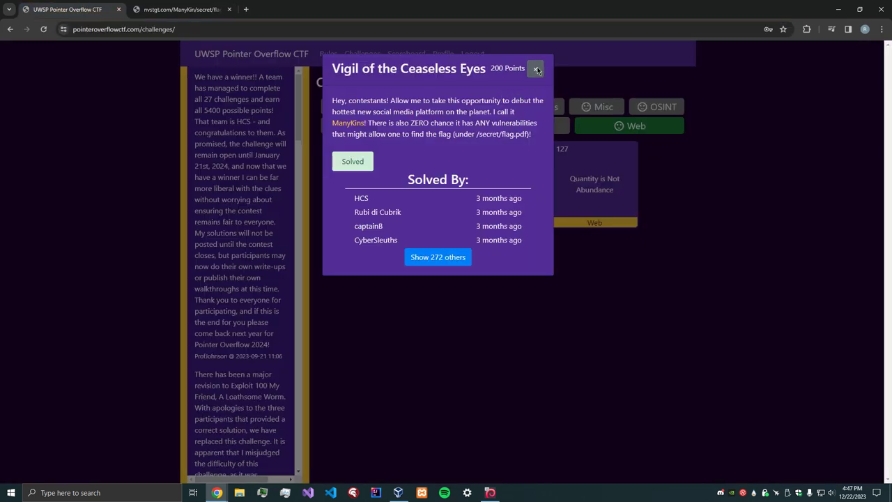
pyautogui.click(536, 70)
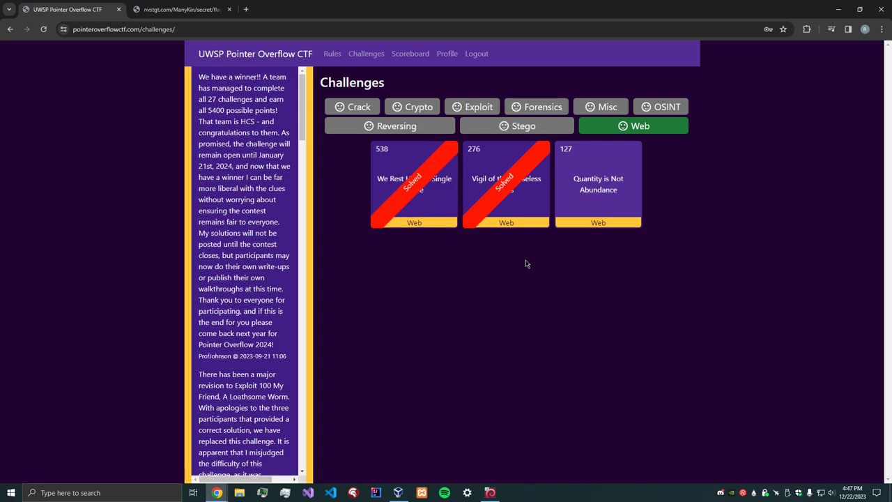
pyautogui.click(231, 9)
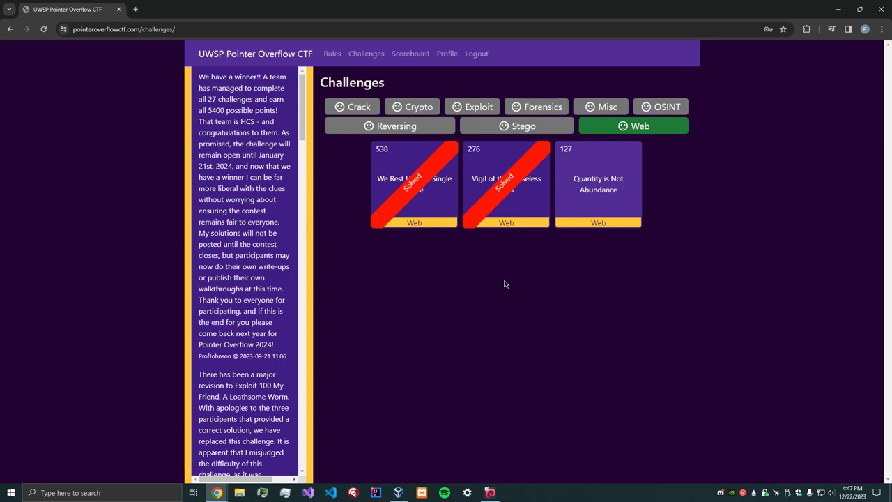